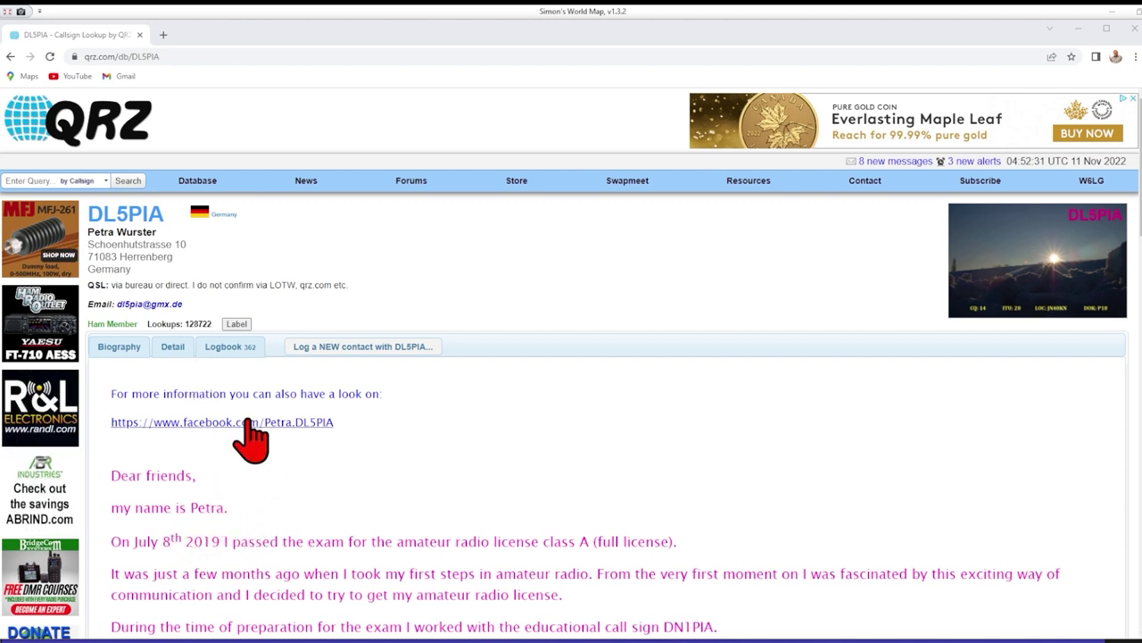
Open DL5PIA's Detail record with grid square, coordinates, bearing and long-path distance.
{"action": "left_click", "coordinate": [171, 348]}
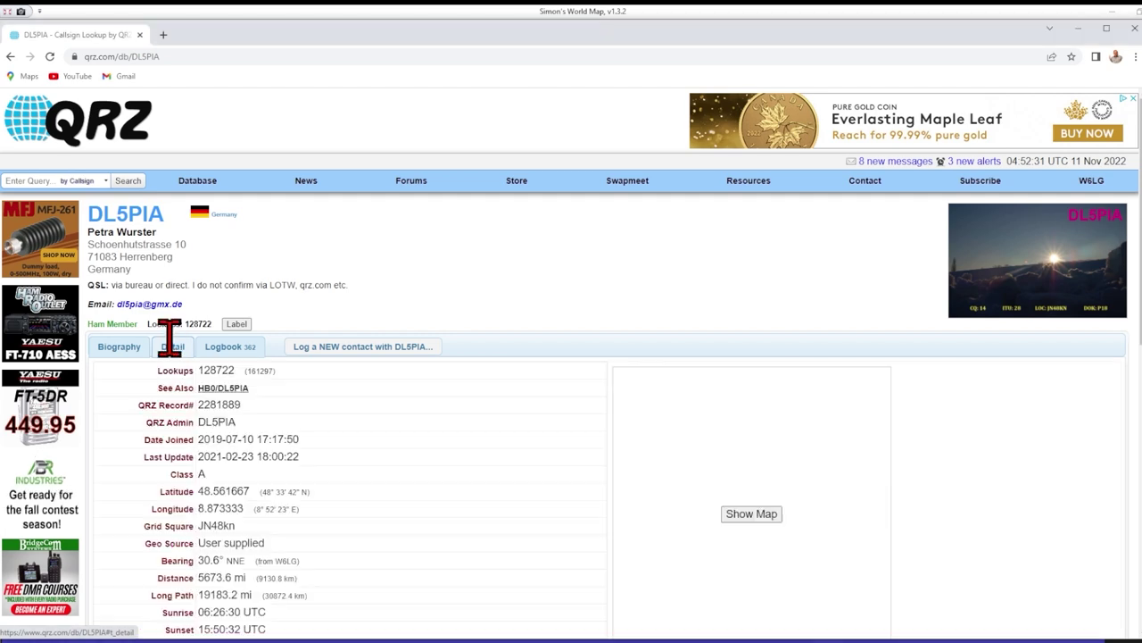
{"action": "scroll", "coordinate": [203, 451], "scroll_direction": "down", "scroll_amount": 2}
{"action": "scroll", "coordinate": [203, 429], "scroll_direction": "down", "scroll_amount": 3}
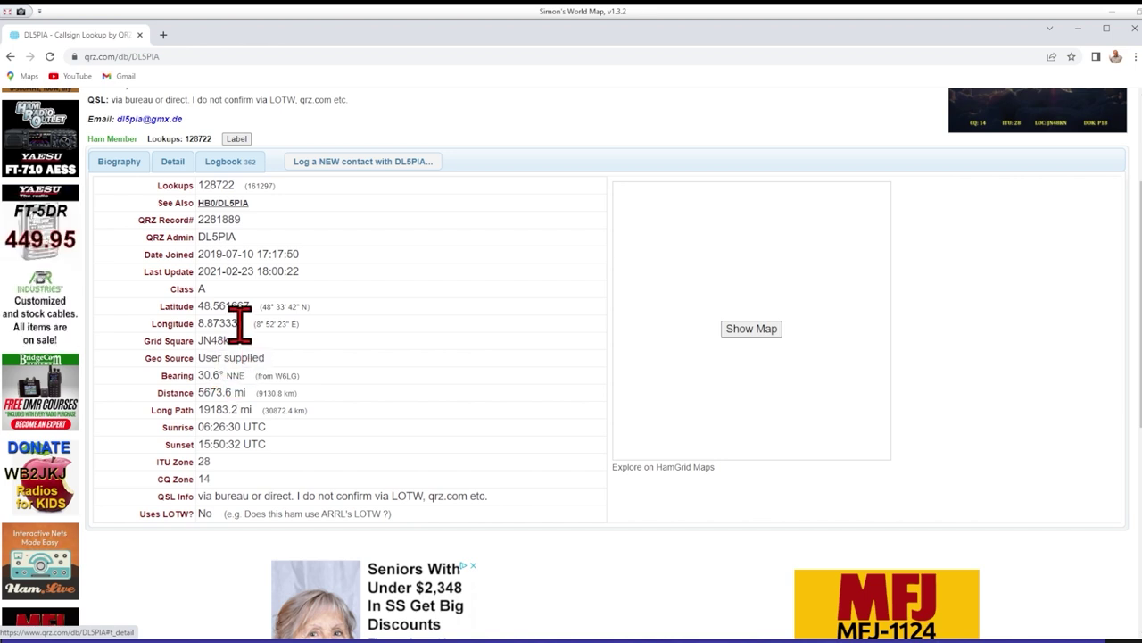
{"action": "scroll", "coordinate": [236, 319], "scroll_direction": "up", "scroll_amount": 3}
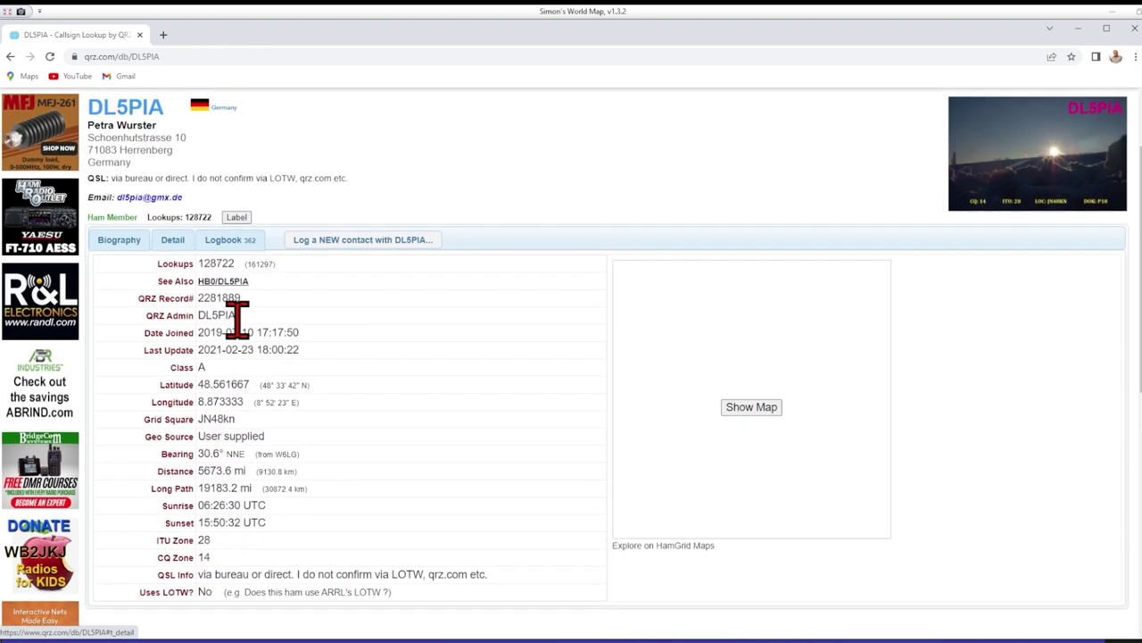
{"action": "scroll", "coordinate": [247, 340], "scroll_direction": "up", "scroll_amount": 2}
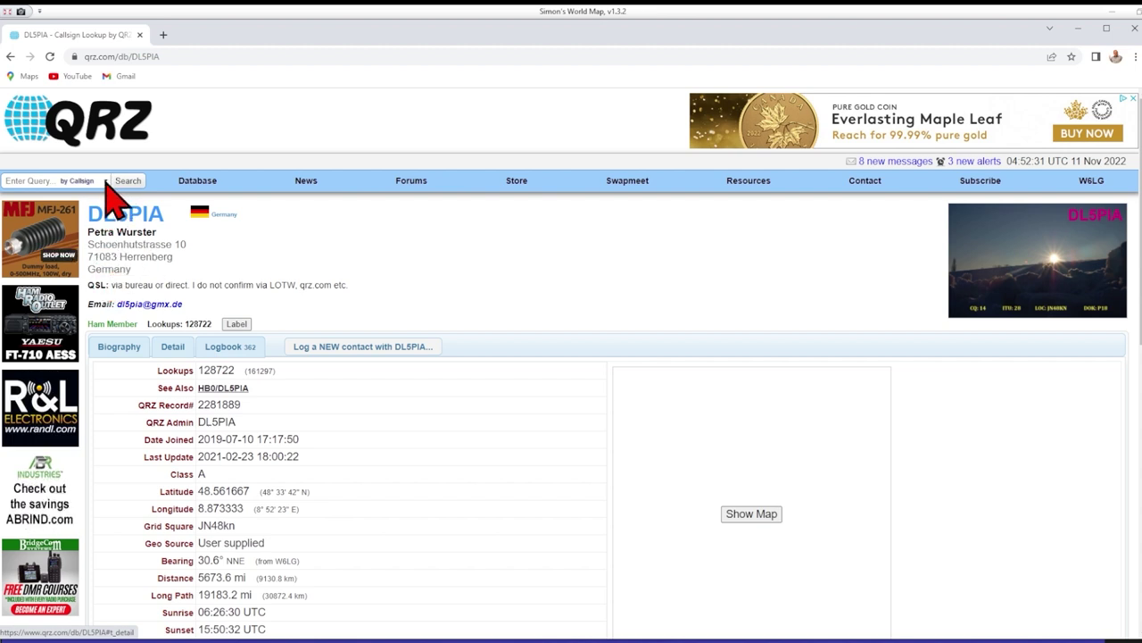
{"action": "left_click", "coordinate": [35, 180]}
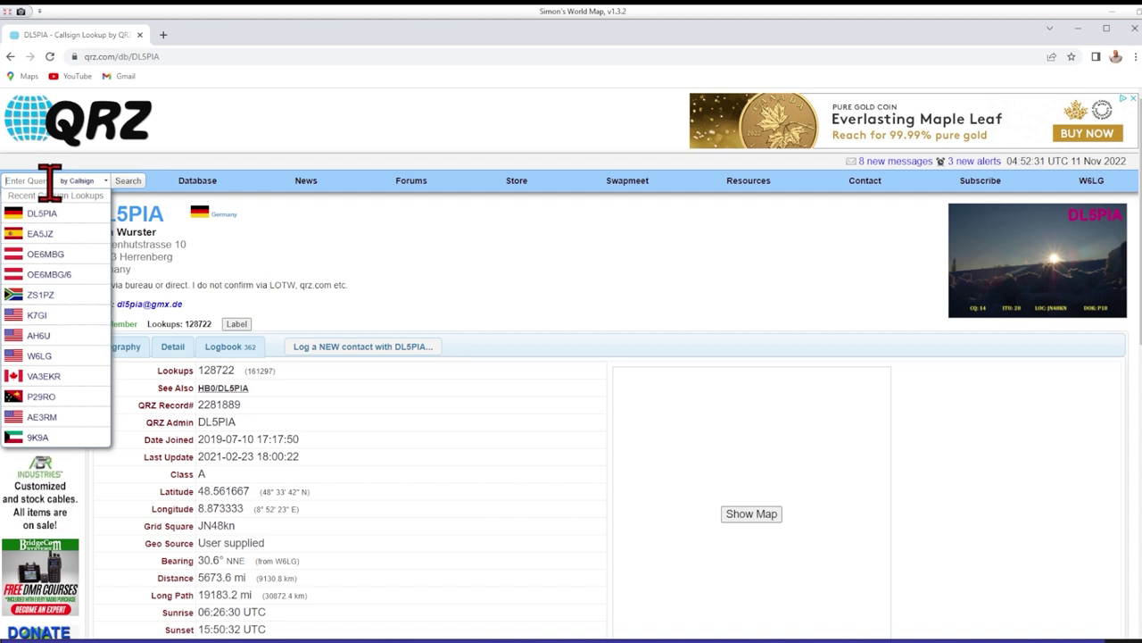
{"action": "type", "text": "dl7pia"}
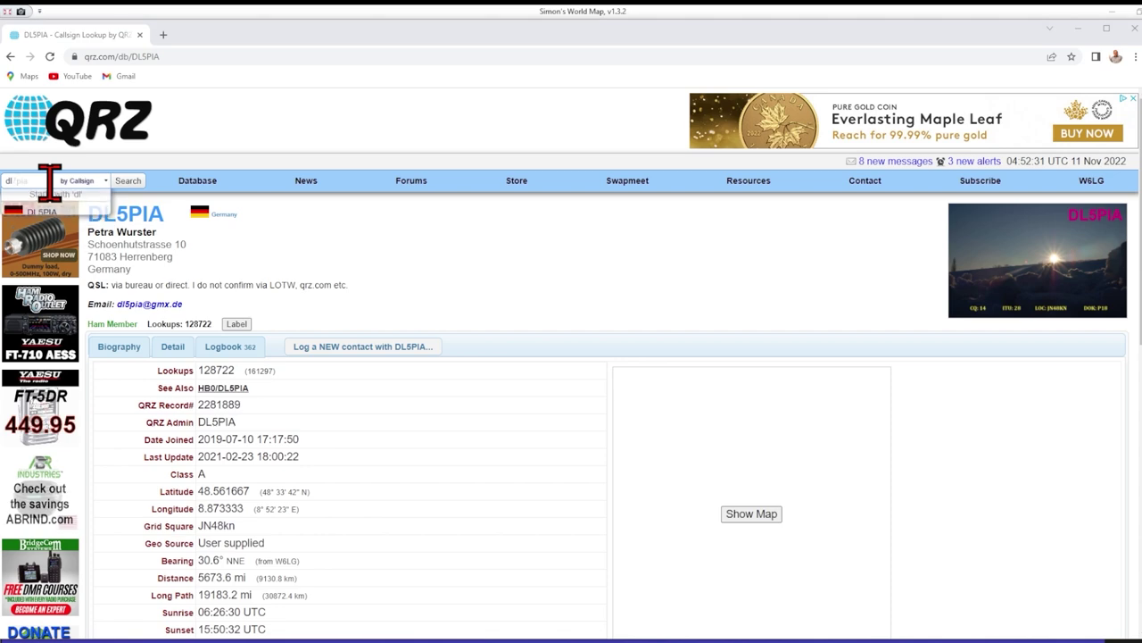
{"action": "key", "text": "Return"}
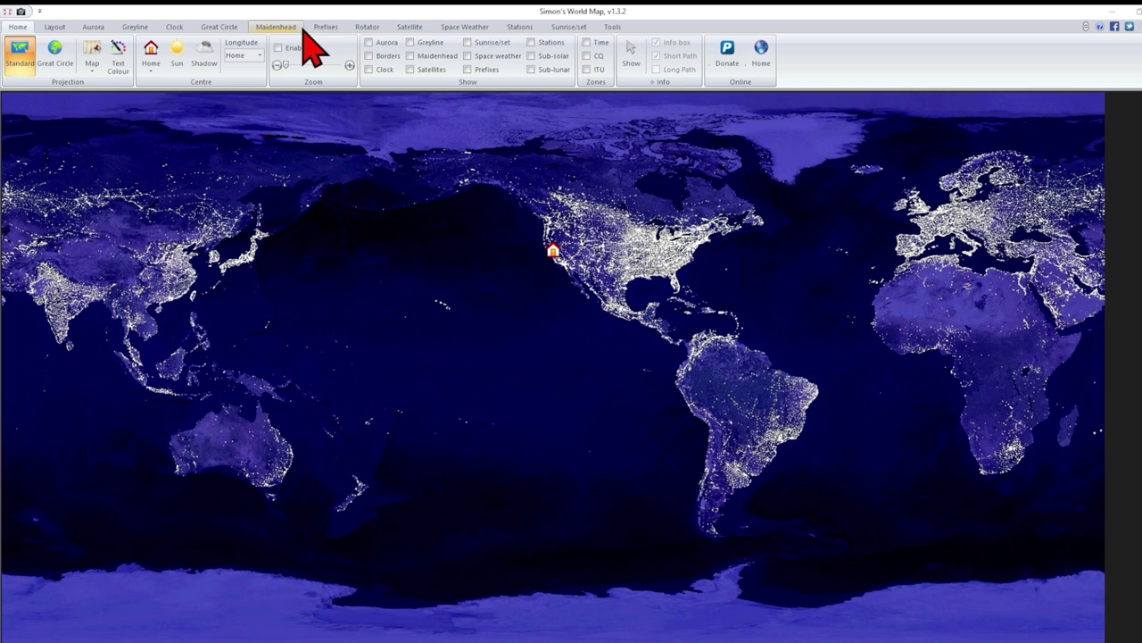
{"action": "left_click", "coordinate": [151, 72]}
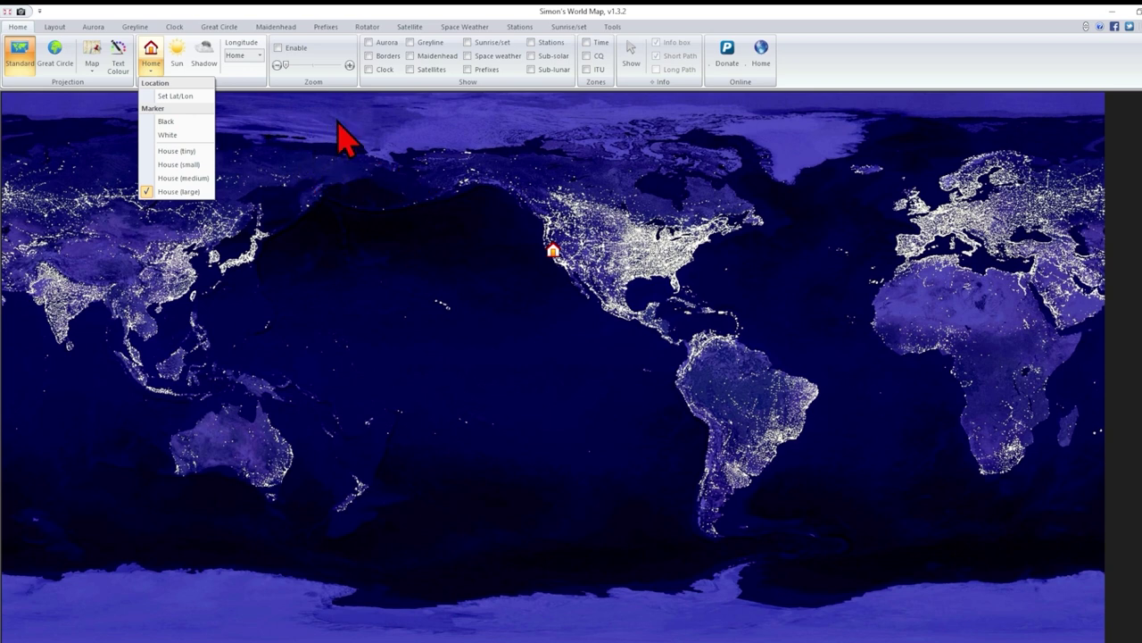
{"action": "left_click", "coordinate": [346, 139]}
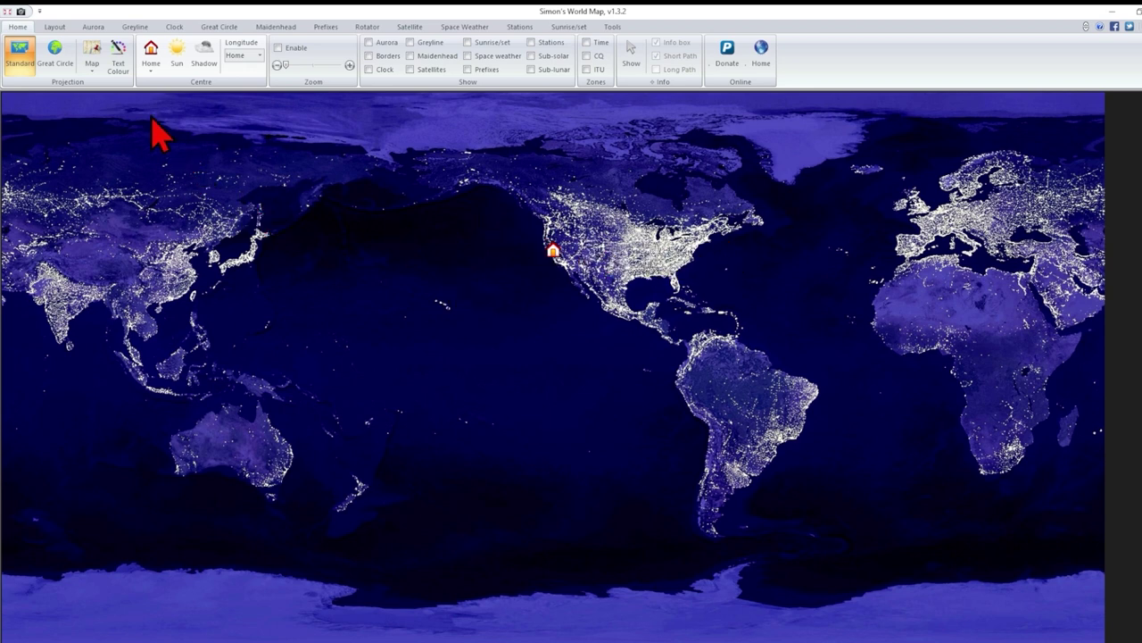
{"action": "left_click", "coordinate": [91, 58]}
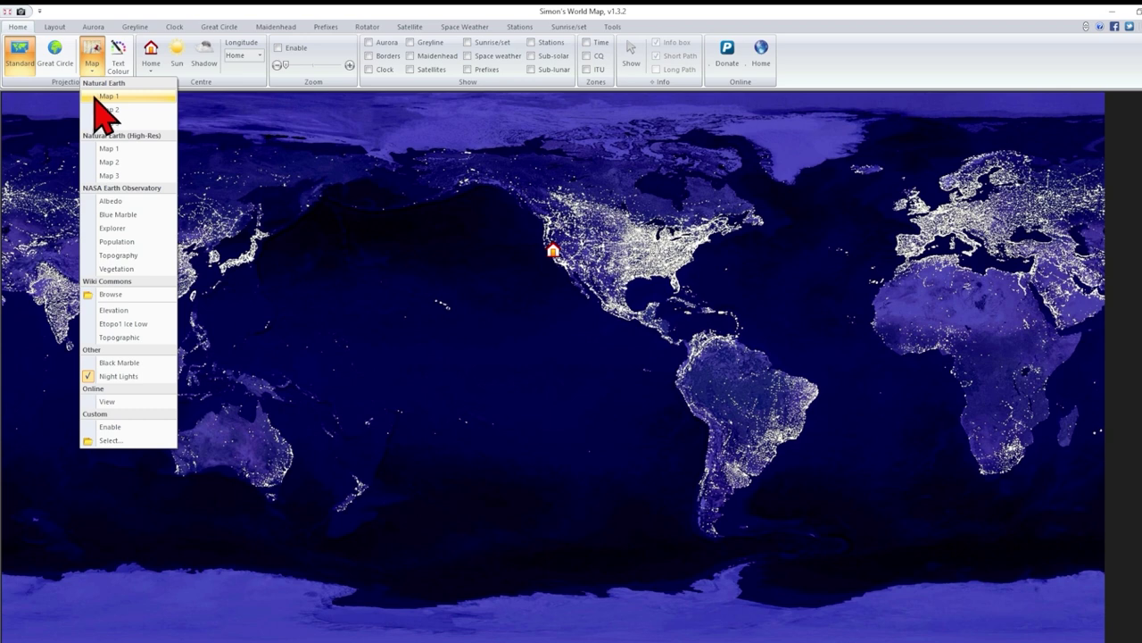
{"action": "left_click", "coordinate": [109, 95]}
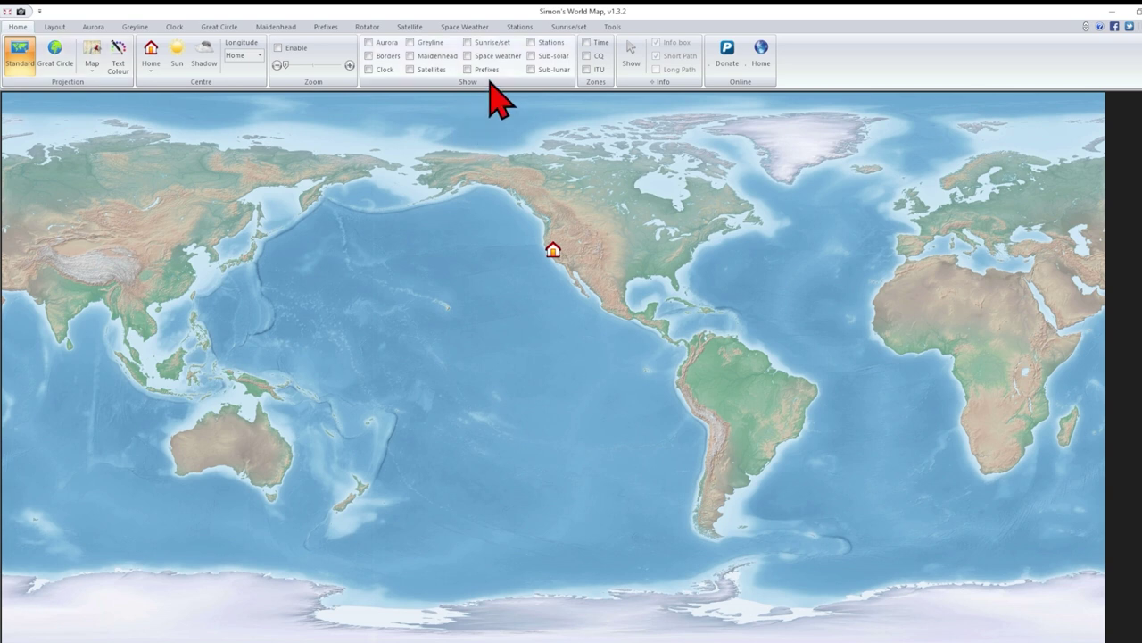
{"action": "left_click", "coordinate": [468, 43]}
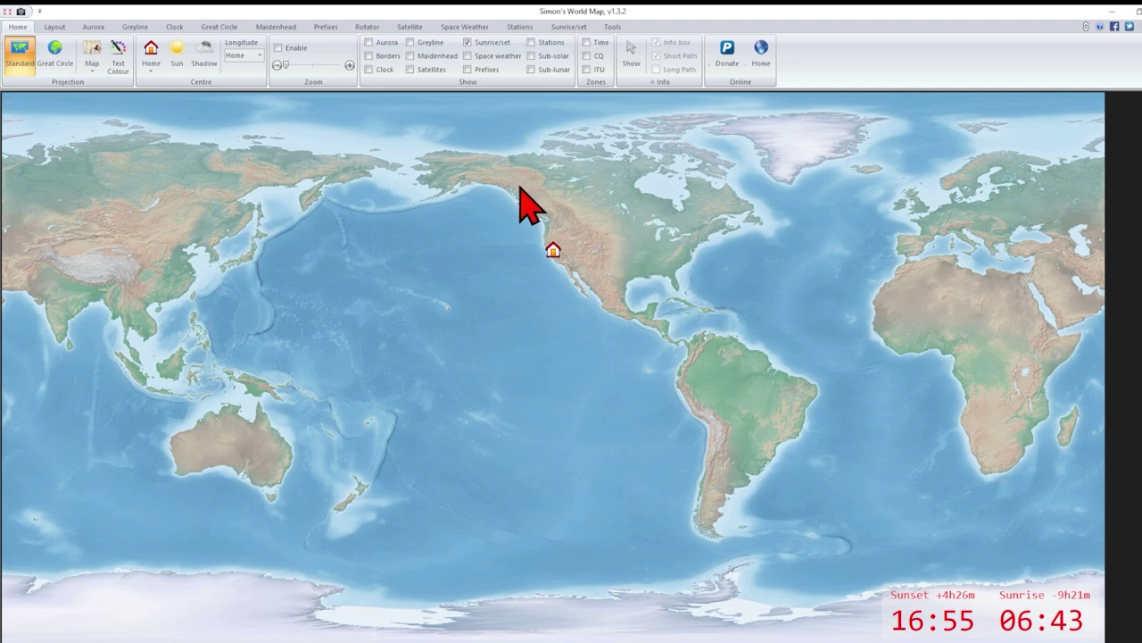
Turn on the Time, Clock, Space weather, Borders and Prefixes overlays.
{"action": "left_click", "coordinate": [402, 49]}
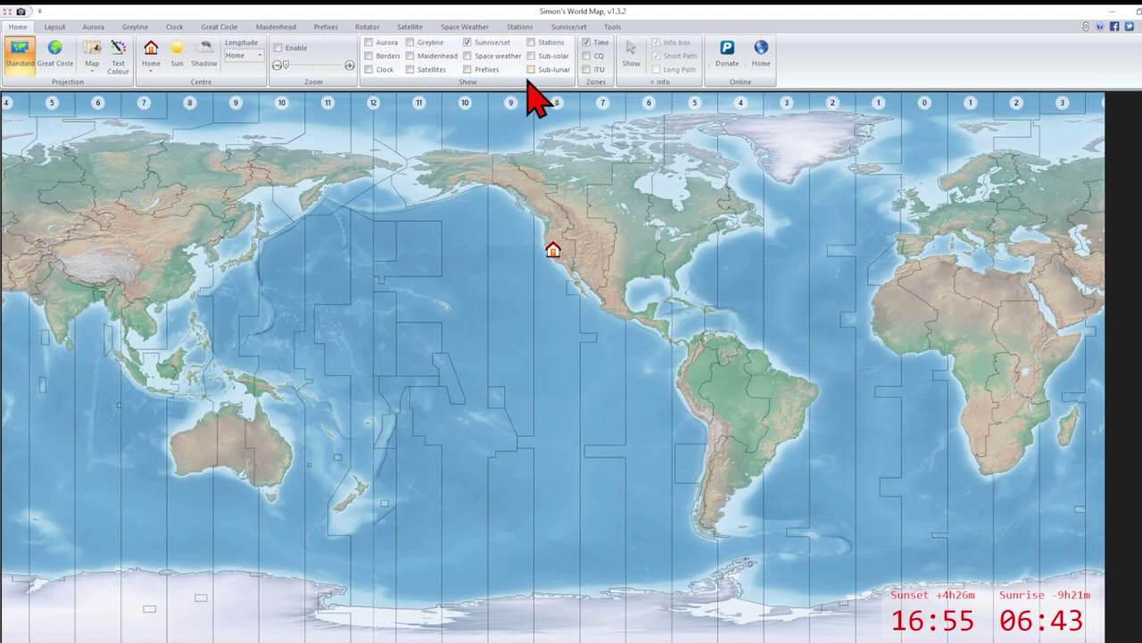
{"action": "left_click", "coordinate": [369, 70]}
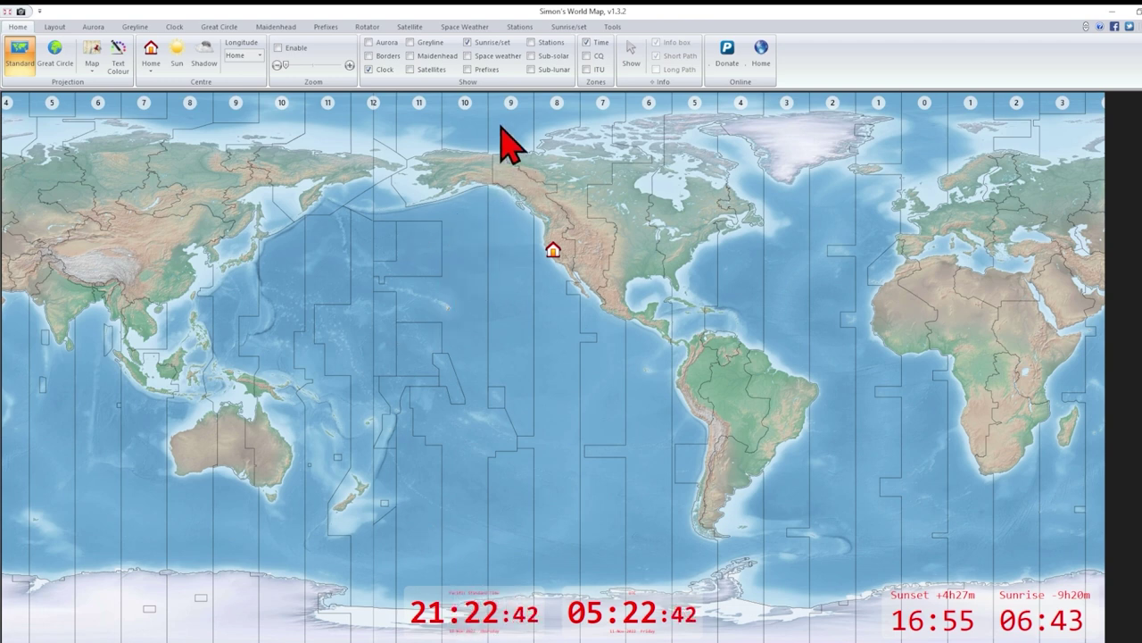
{"action": "left_click", "coordinate": [468, 56]}
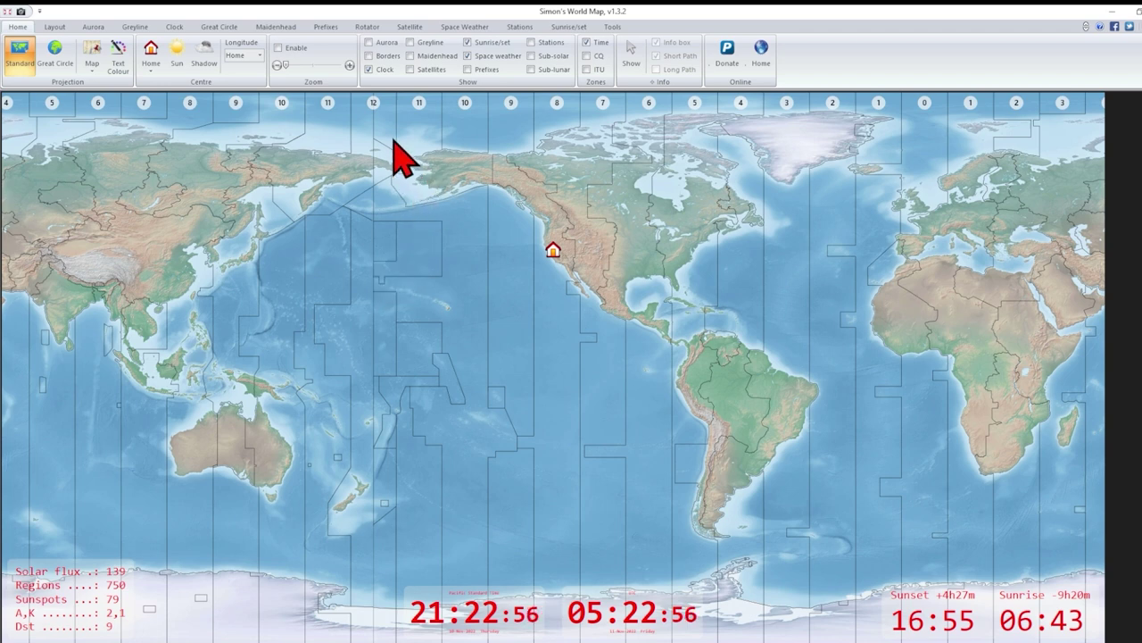
{"action": "left_click", "coordinate": [369, 56]}
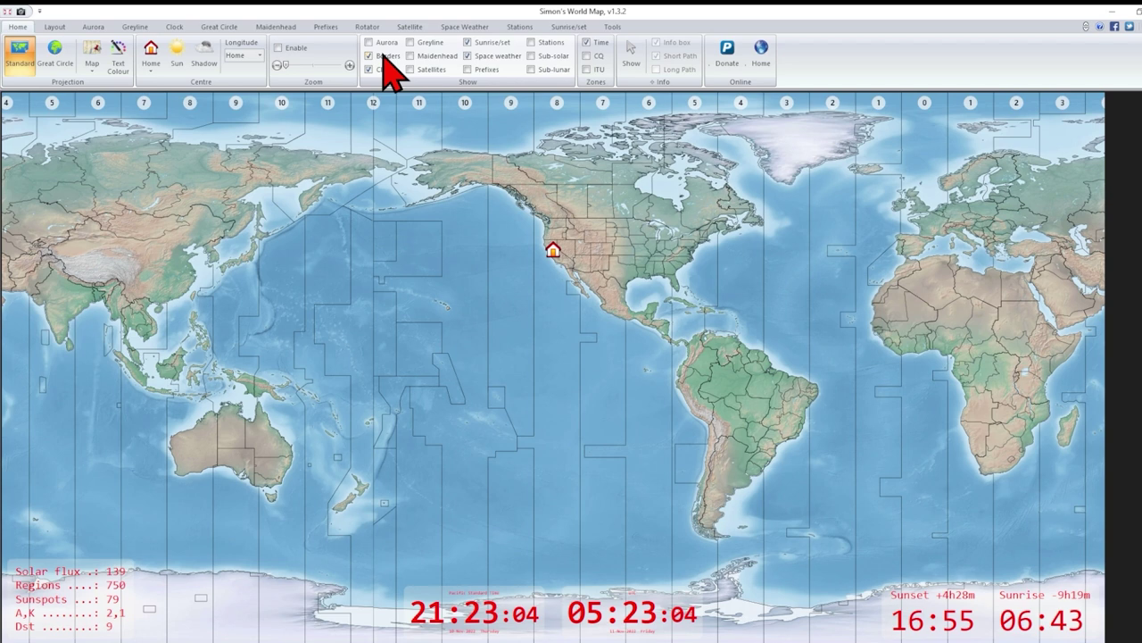
{"action": "left_click", "coordinate": [468, 70]}
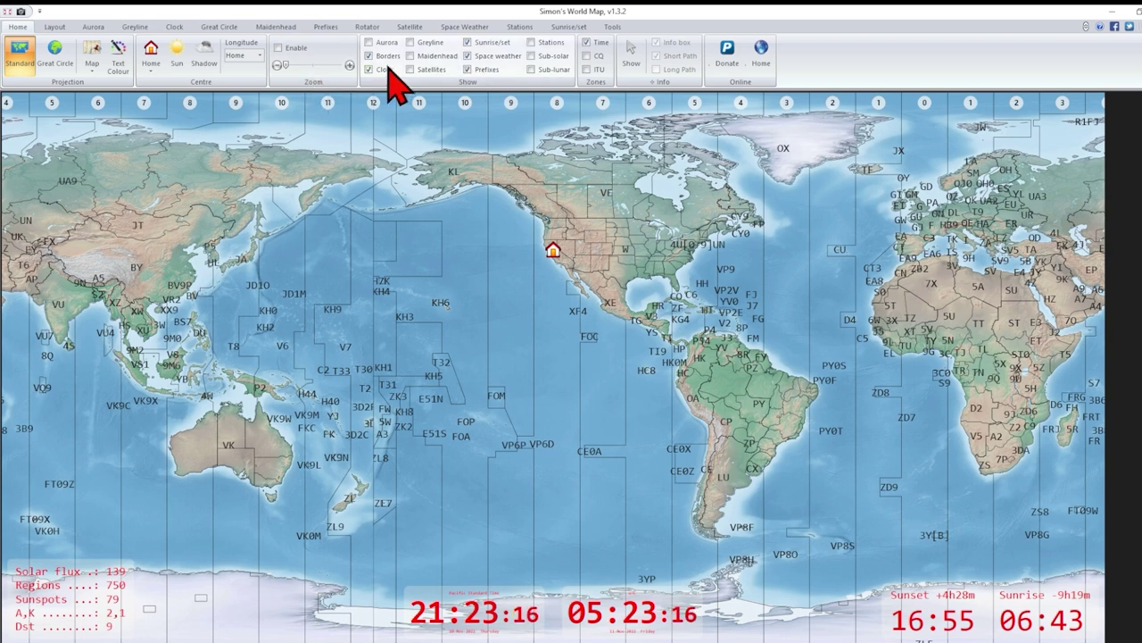
Enable the Greyline overlay to shade the night side of the globe.
{"action": "left_click", "coordinate": [413, 44]}
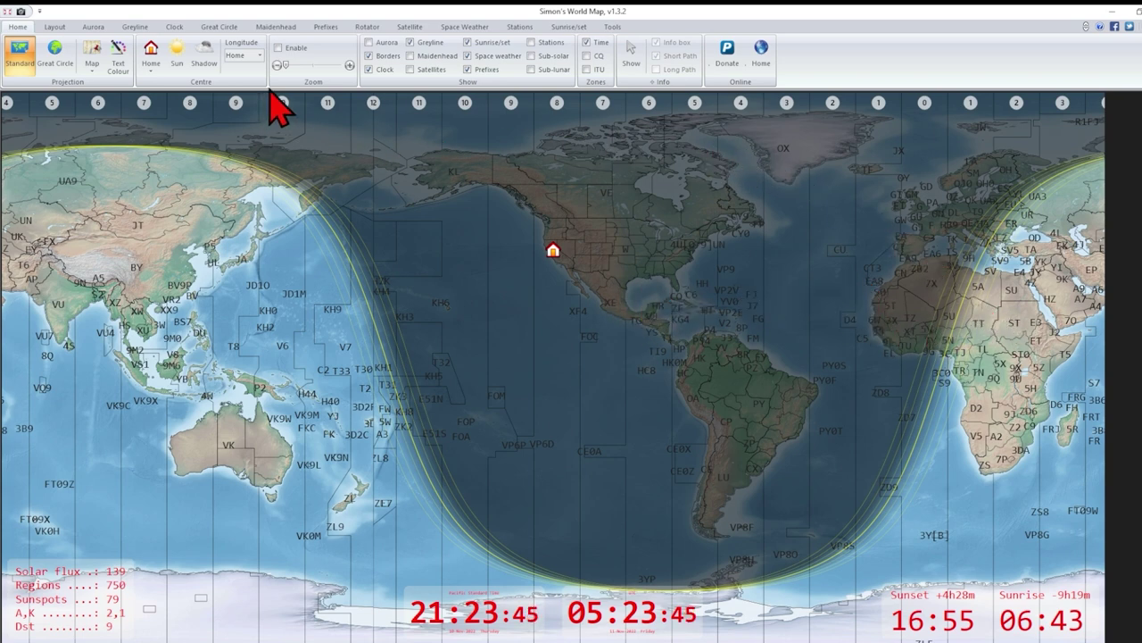
Set the time offset from the current time to November 9, 14:59 on the second clock.
{"action": "left_click", "coordinate": [175, 27]}
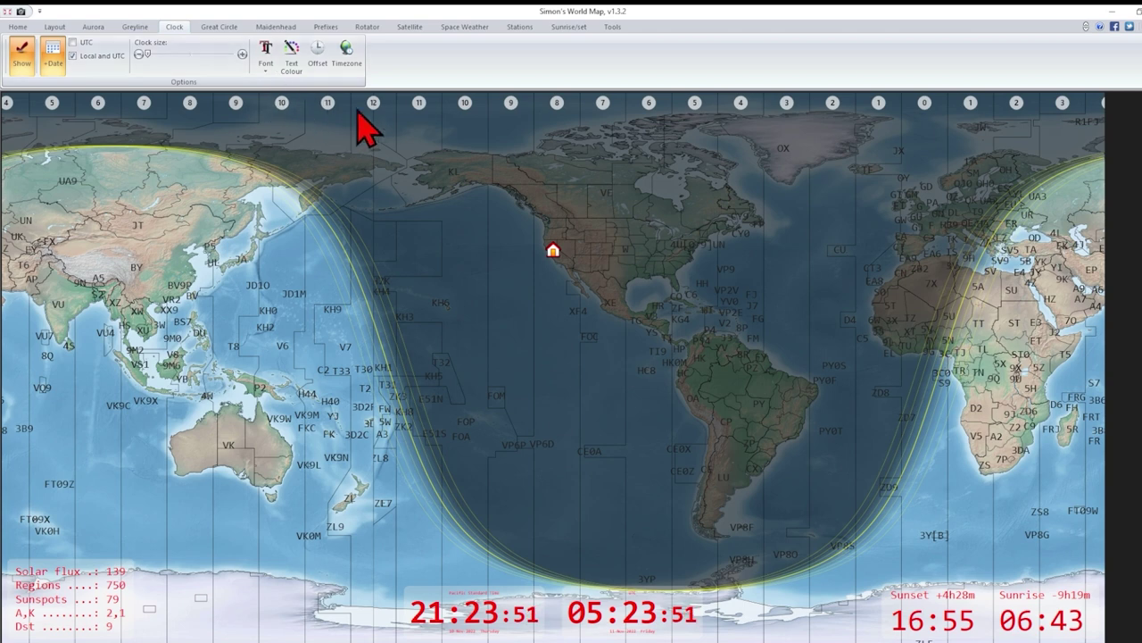
{"action": "left_click", "coordinate": [319, 55]}
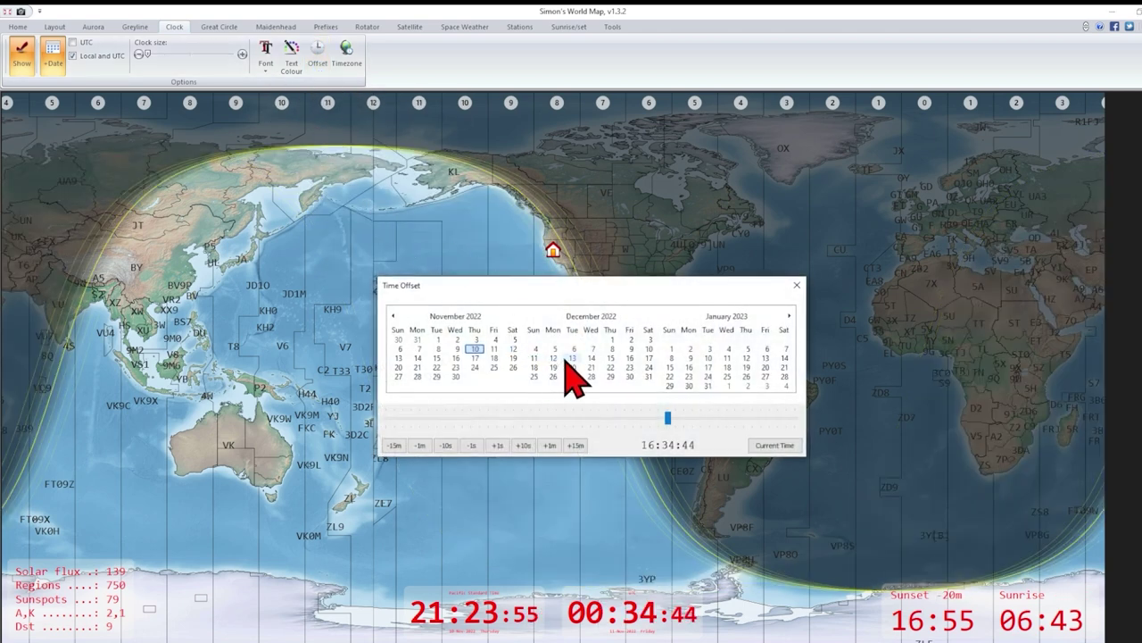
{"action": "left_click", "coordinate": [774, 445]}
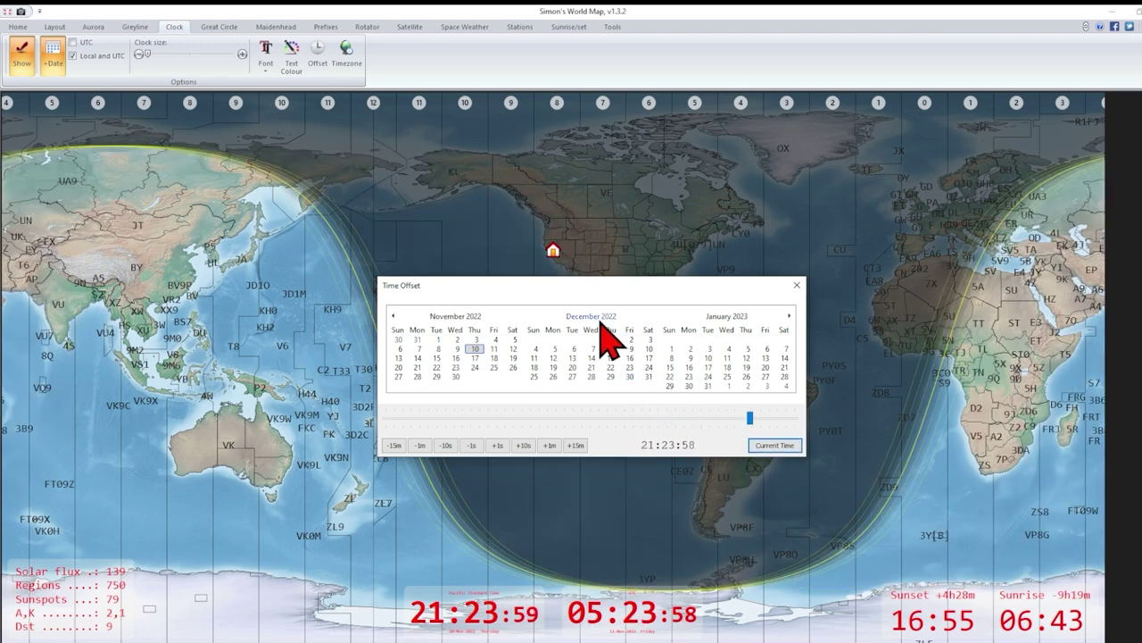
{"action": "left_click_drag", "start_coordinate": [596, 297], "coordinate": [264, 356]}
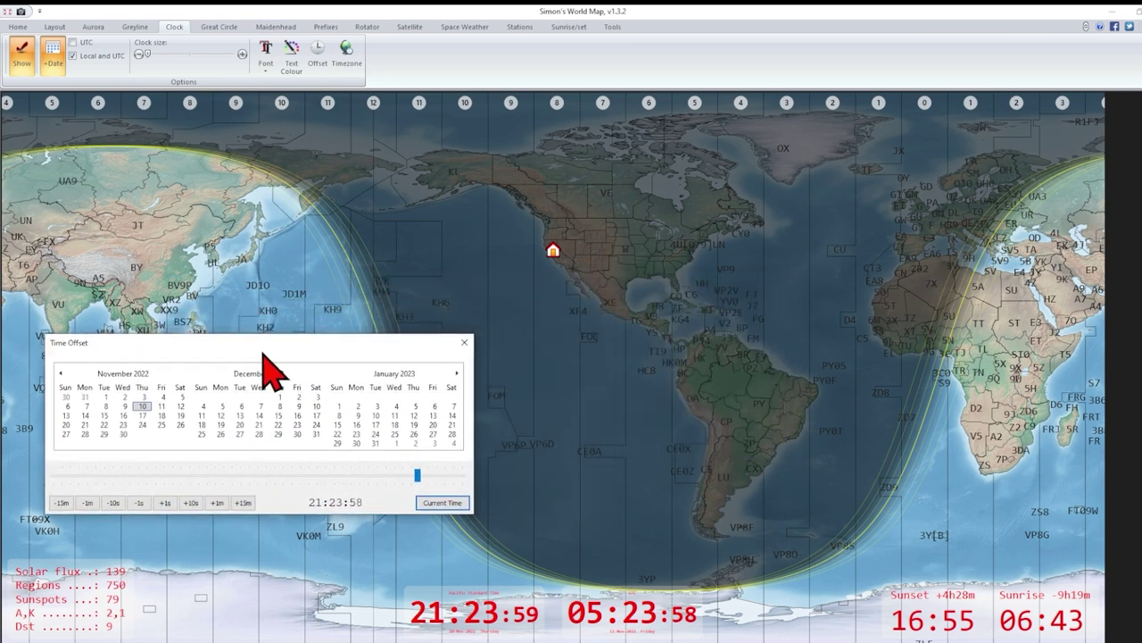
{"action": "left_click", "coordinate": [131, 408]}
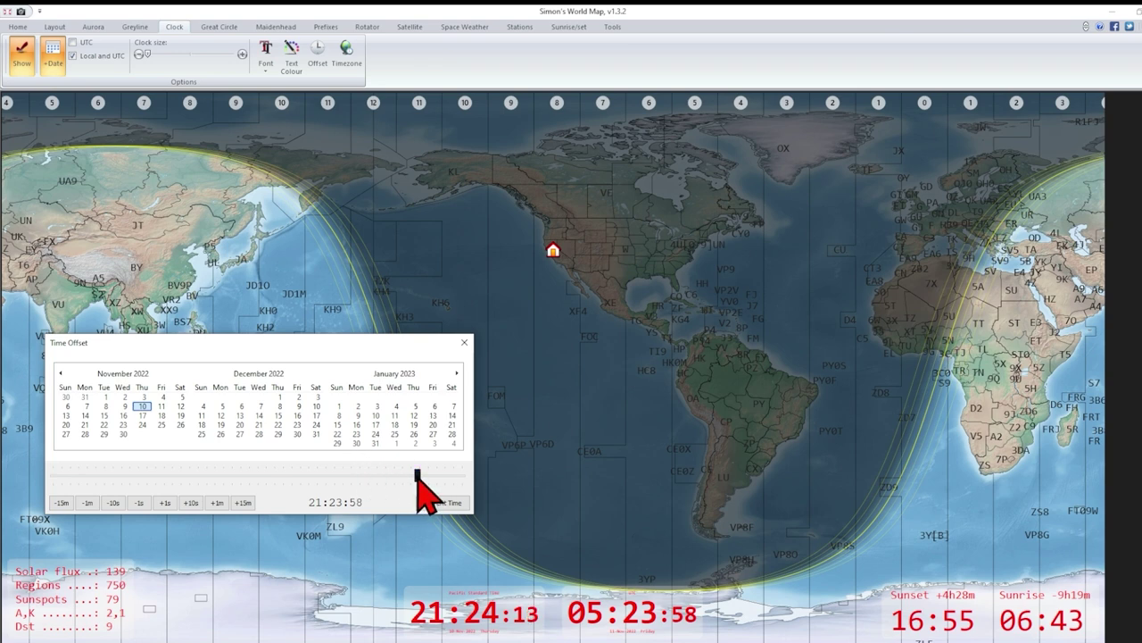
{"action": "left_click_drag", "start_coordinate": [418, 476], "coordinate": [175, 475]}
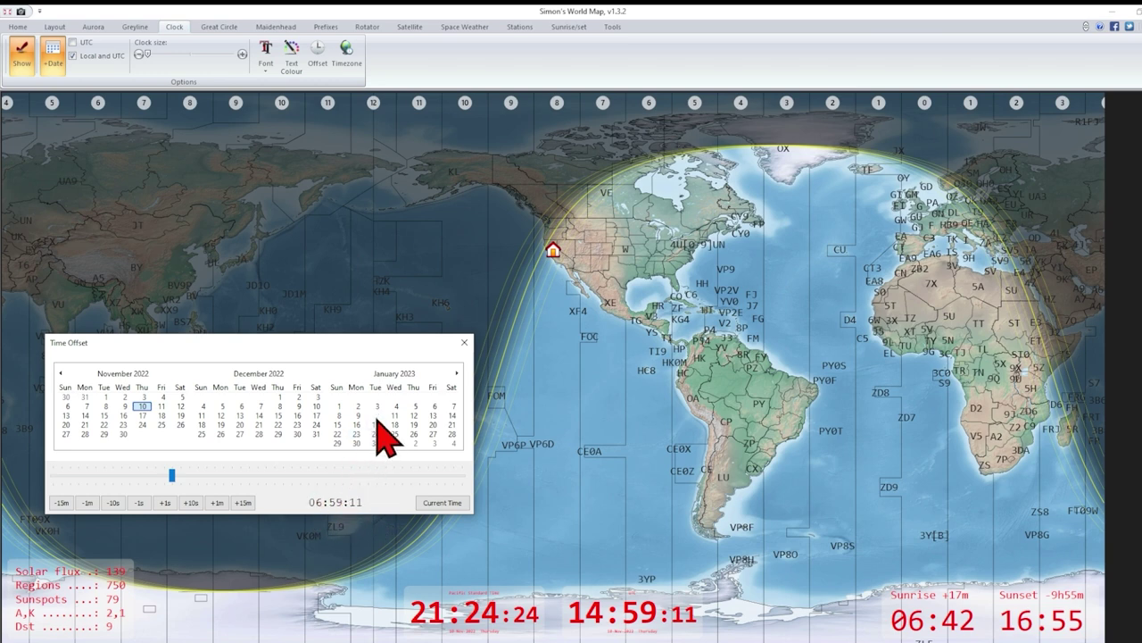
Move the Time Offset dialog further aside to uncover the map.
{"action": "left_click_drag", "start_coordinate": [288, 361], "coordinate": [5, 375]}
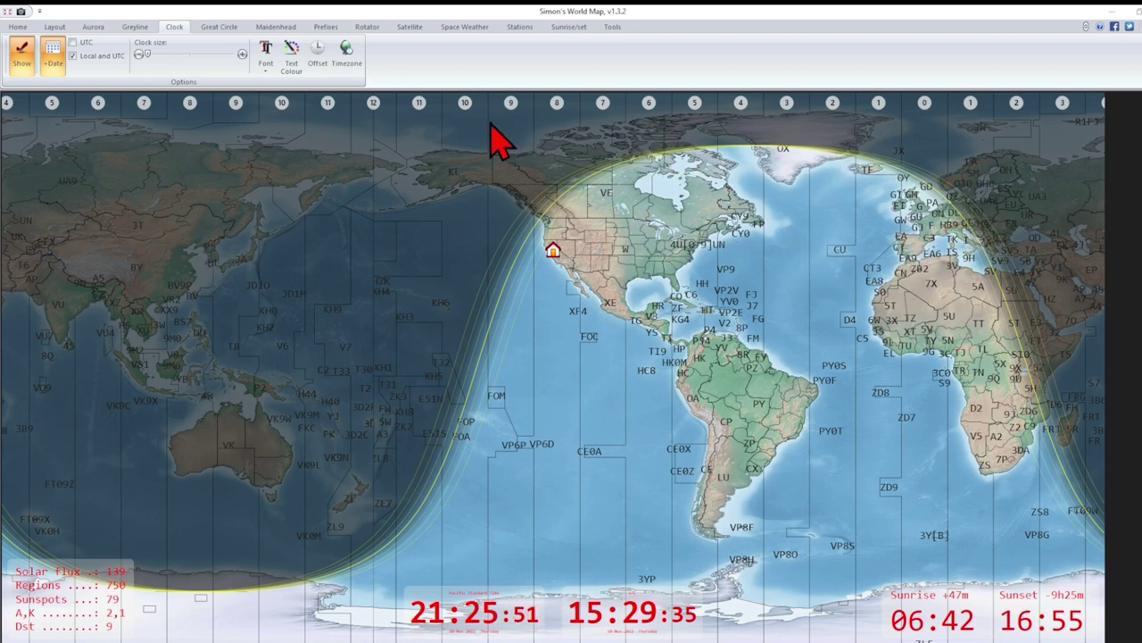
{"action": "left_click", "coordinate": [520, 27]}
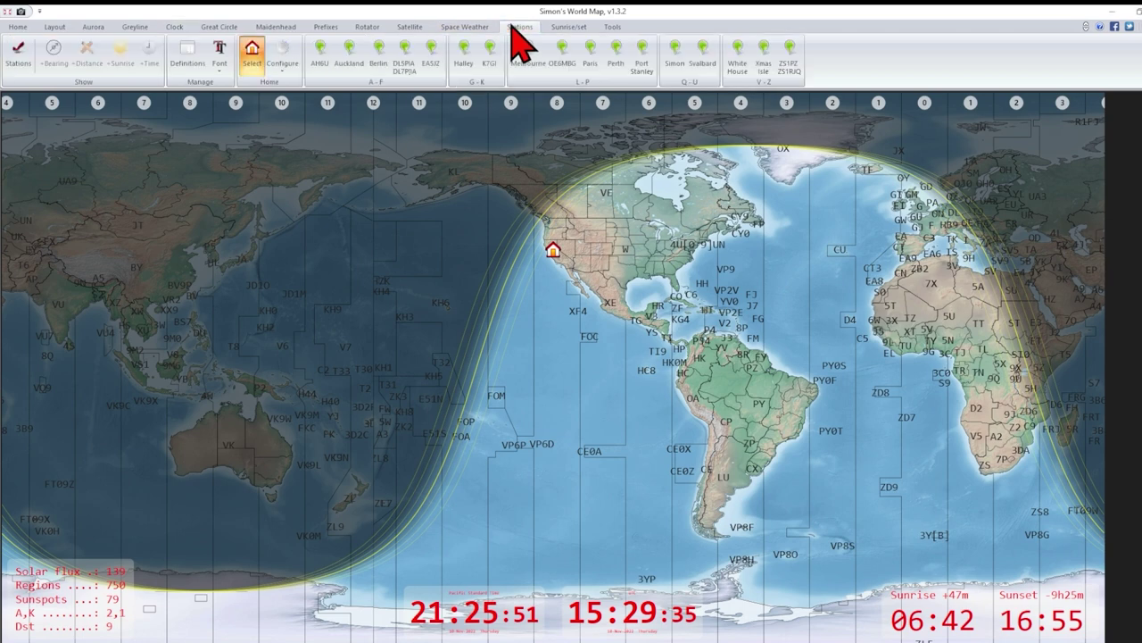
{"action": "left_click", "coordinate": [406, 58]}
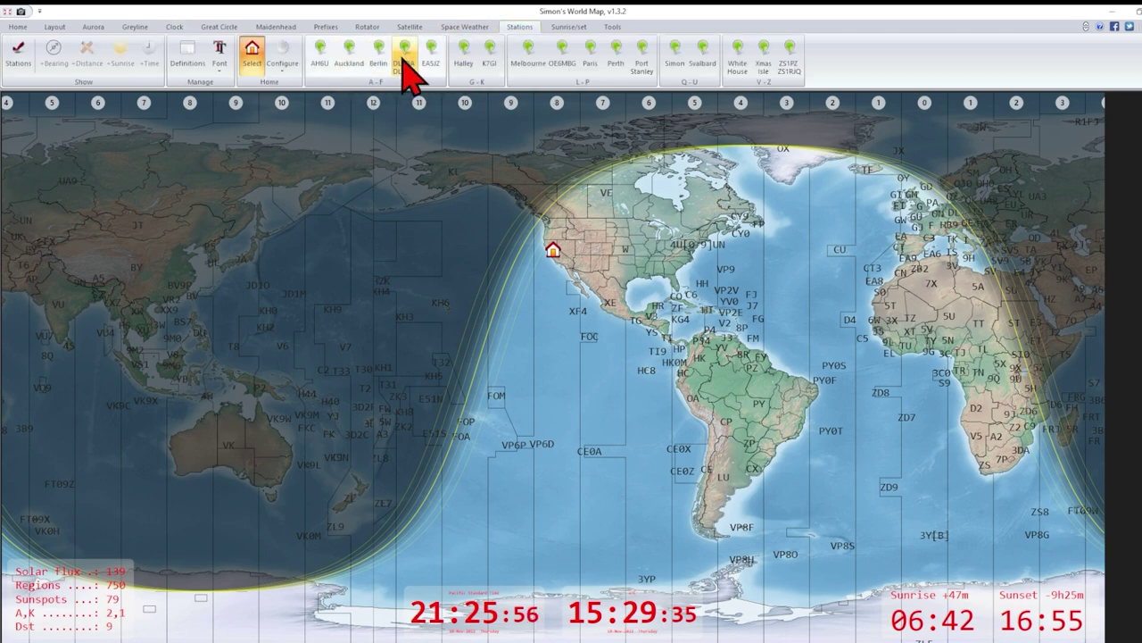
{"action": "left_click", "coordinate": [18, 53]}
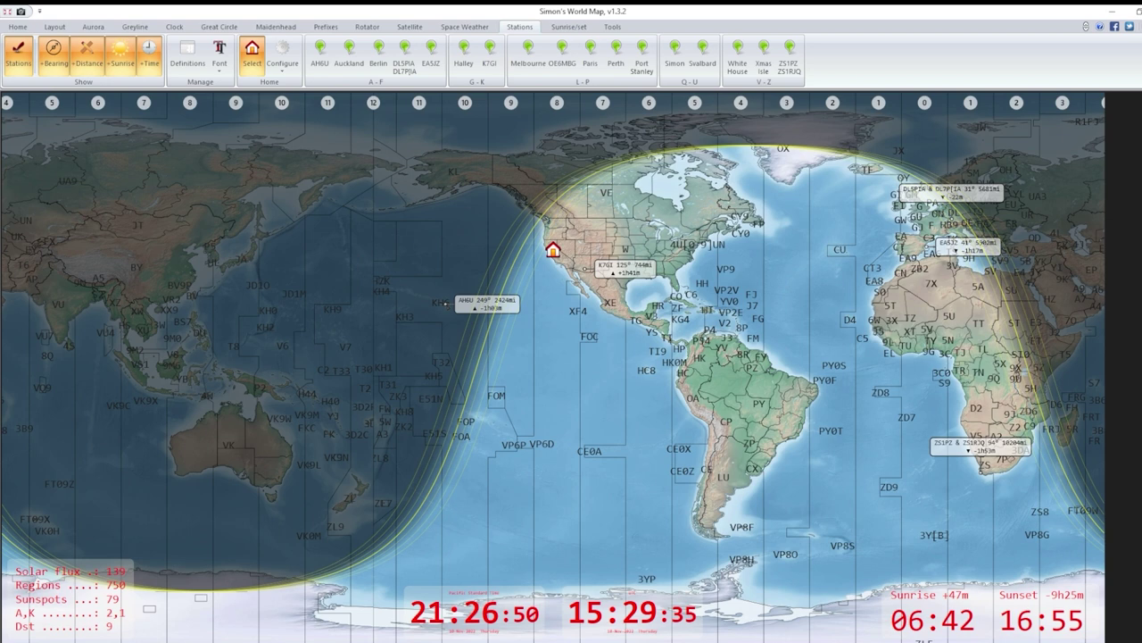
{"action": "scroll", "coordinate": [571, 357], "scroll_direction": "up", "scroll_amount": 3}
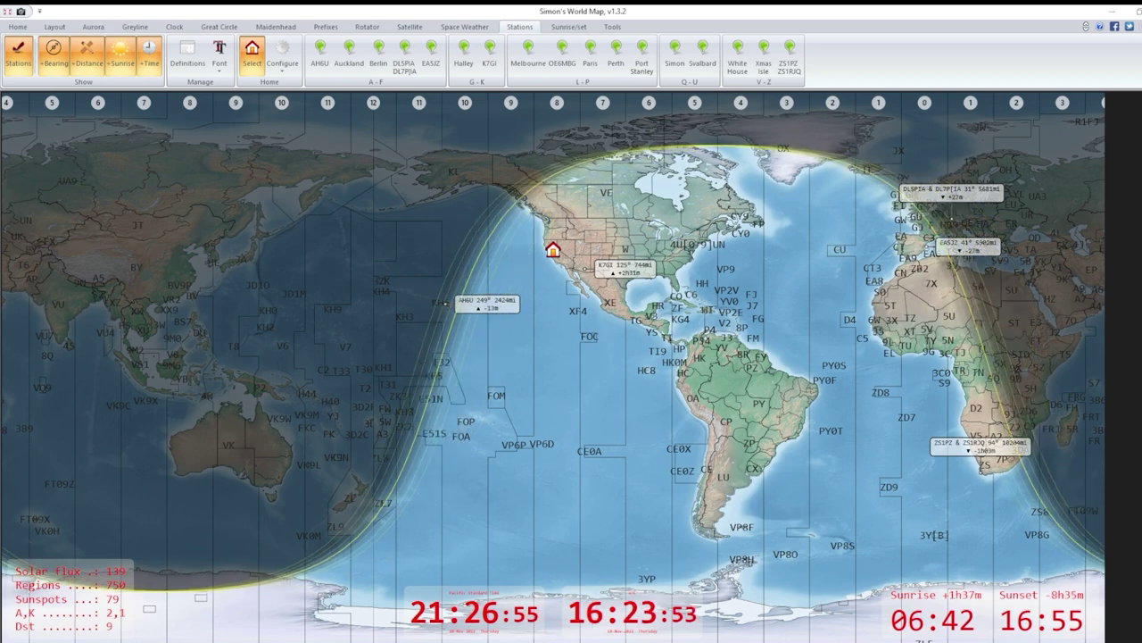
{"action": "scroll", "coordinate": [572, 357], "scroll_direction": "down", "scroll_amount": 3}
{"action": "scroll", "coordinate": [572, 357], "scroll_direction": "down", "scroll_amount": 3}
{"action": "scroll", "coordinate": [571, 357], "scroll_direction": "down", "scroll_amount": 2}
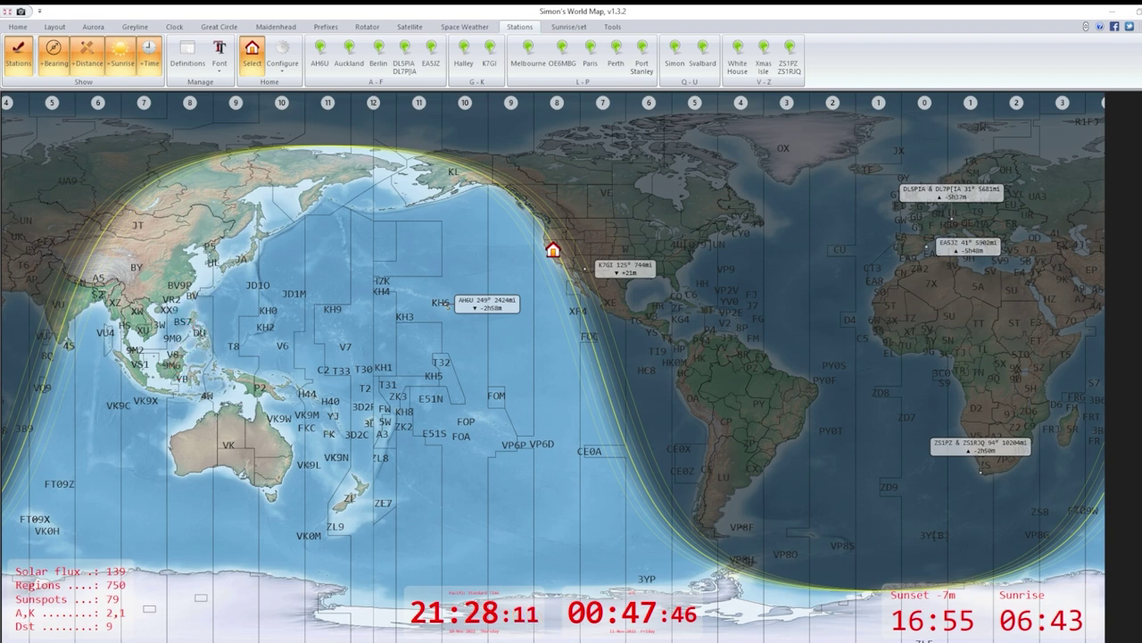
{"action": "scroll", "coordinate": [585, 267], "scroll_direction": "up", "scroll_amount": 2}
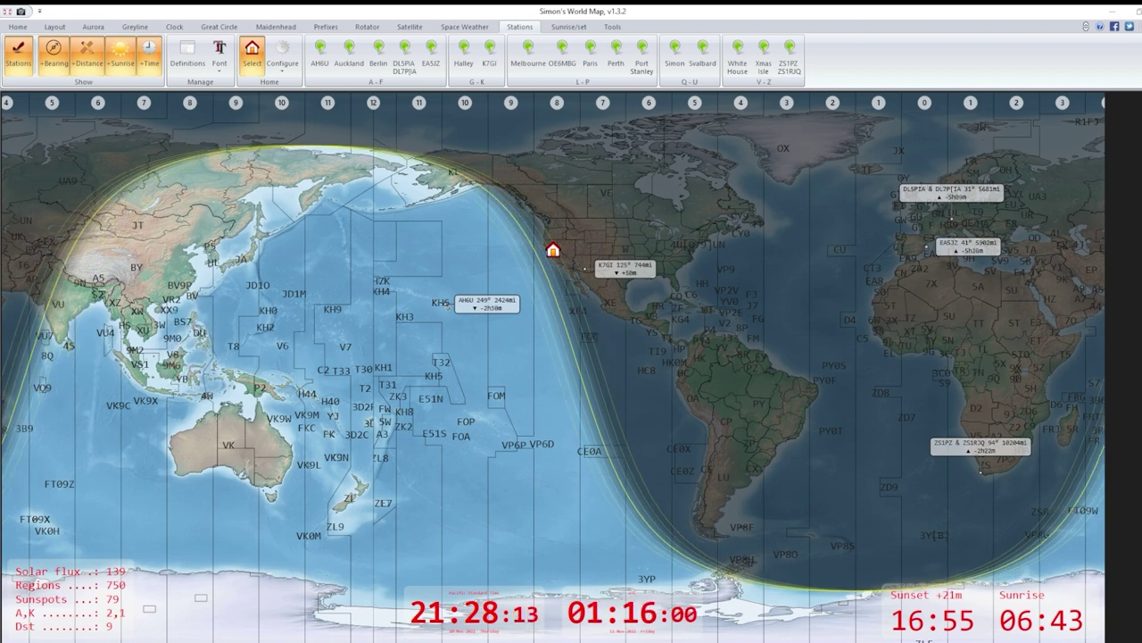
{"action": "scroll", "coordinate": [585, 268], "scroll_direction": "down", "scroll_amount": 5}
{"action": "scroll", "coordinate": [584, 268], "scroll_direction": "up", "scroll_amount": 2}
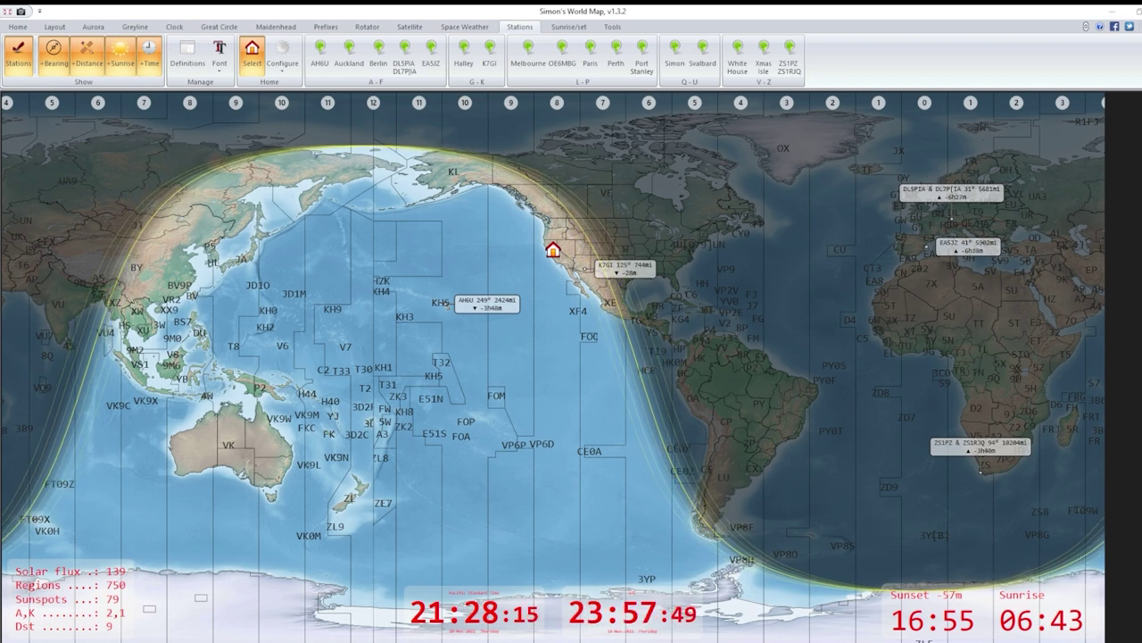
{"action": "scroll", "coordinate": [585, 268], "scroll_direction": "up", "scroll_amount": 1}
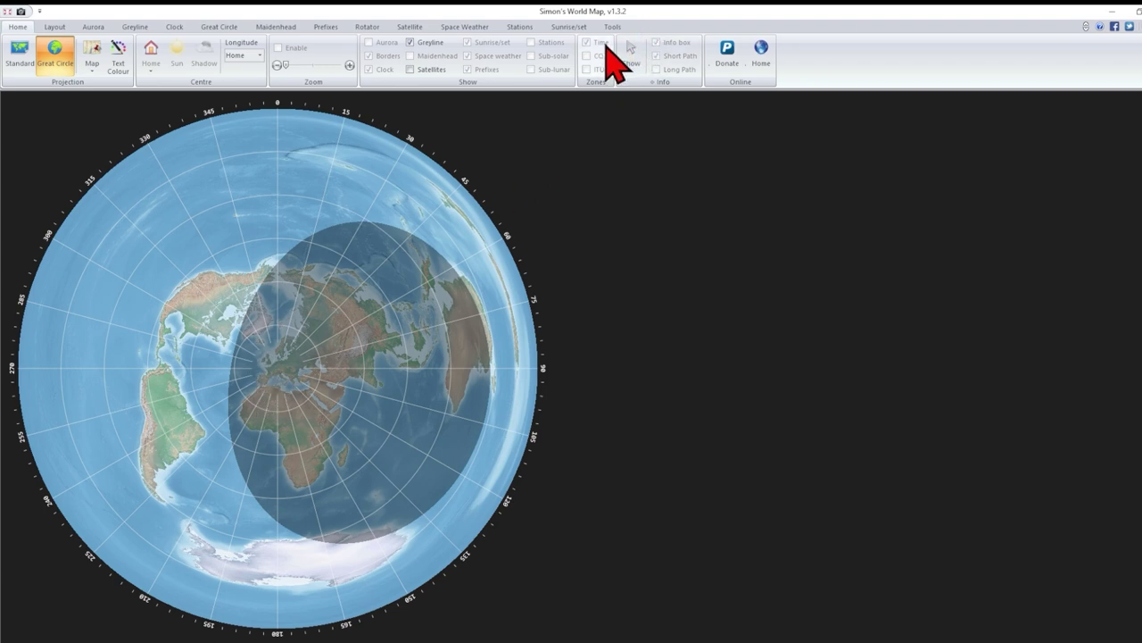
Switch the map back to the Standard flat projection.
{"action": "left_click", "coordinate": [20, 55]}
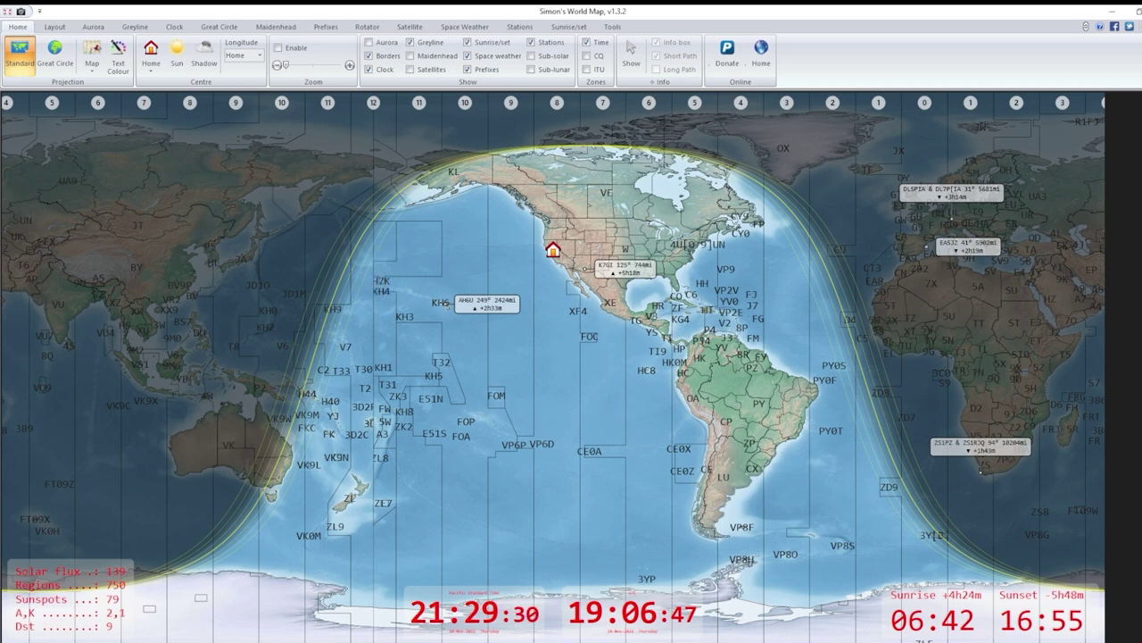
{"action": "scroll", "coordinate": [444, 303], "scroll_direction": "up", "scroll_amount": 3}
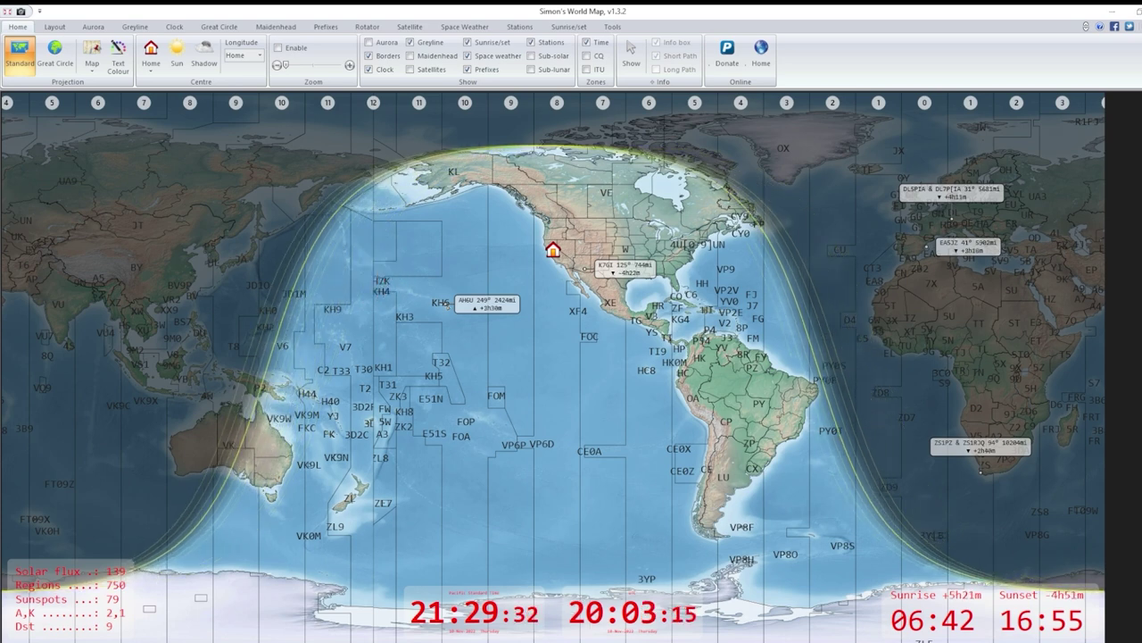
{"action": "scroll", "coordinate": [444, 304], "scroll_direction": "up", "scroll_amount": 1}
{"action": "scroll", "coordinate": [444, 304], "scroll_direction": "down", "scroll_amount": 5}
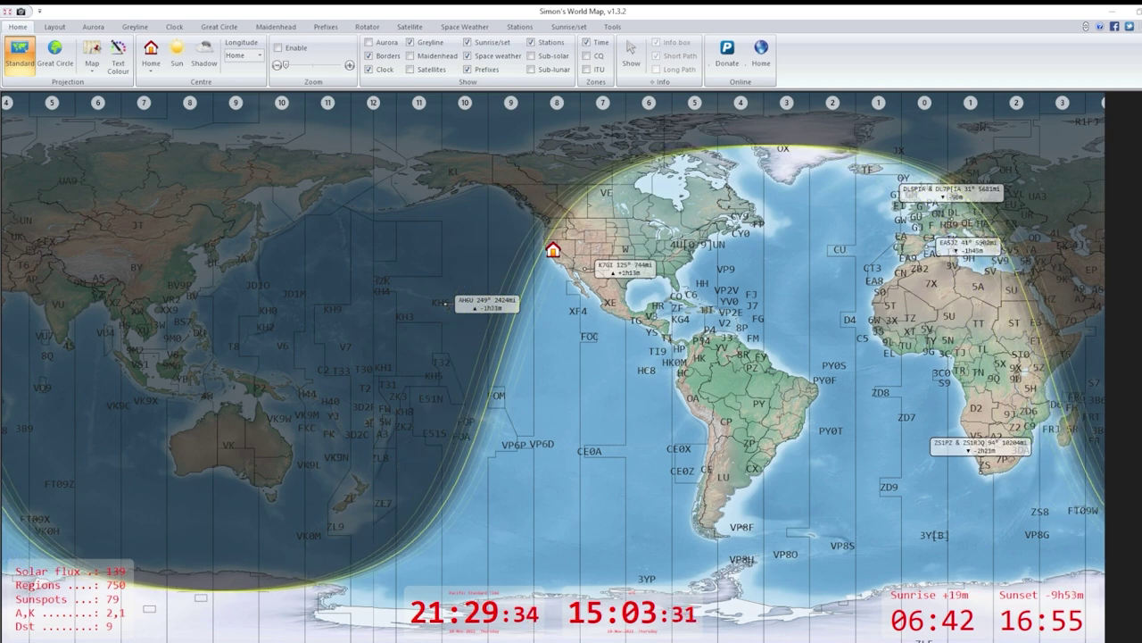
{"action": "scroll", "coordinate": [444, 303], "scroll_direction": "down", "scroll_amount": 1}
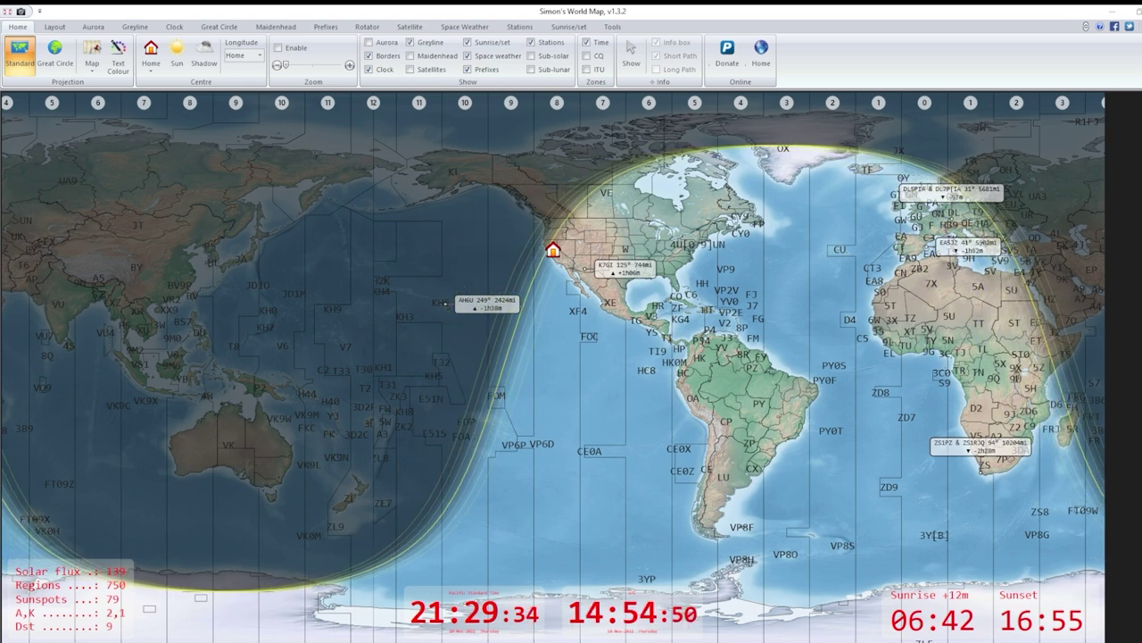